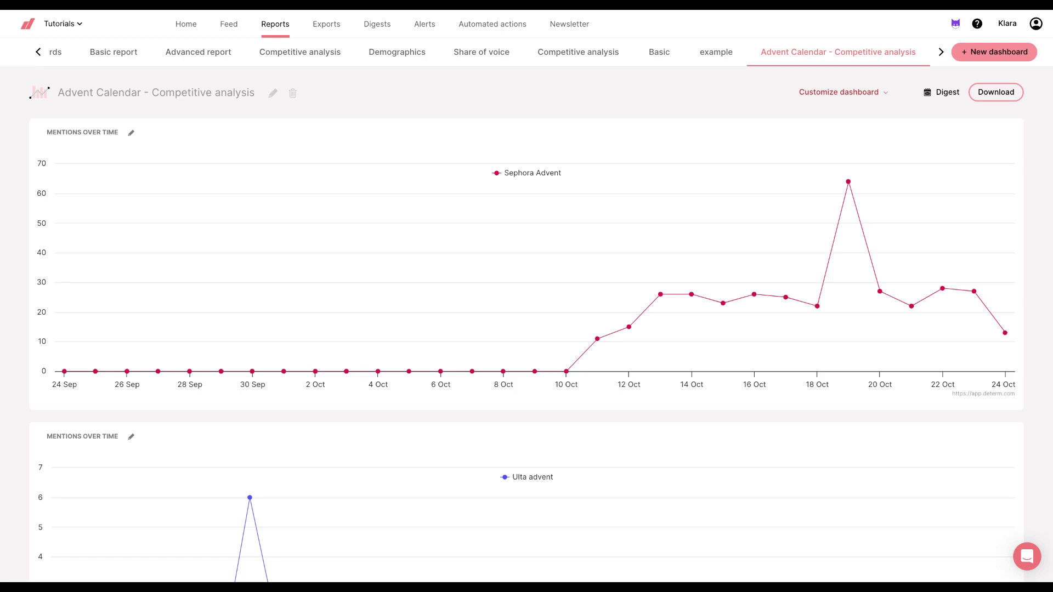
Step: Compare the mentions-over-time charts for Sephora Advent, Ulta advent and Cult Advent on the competitive analysis dashboard
scroll(818, 313, "down", 4)
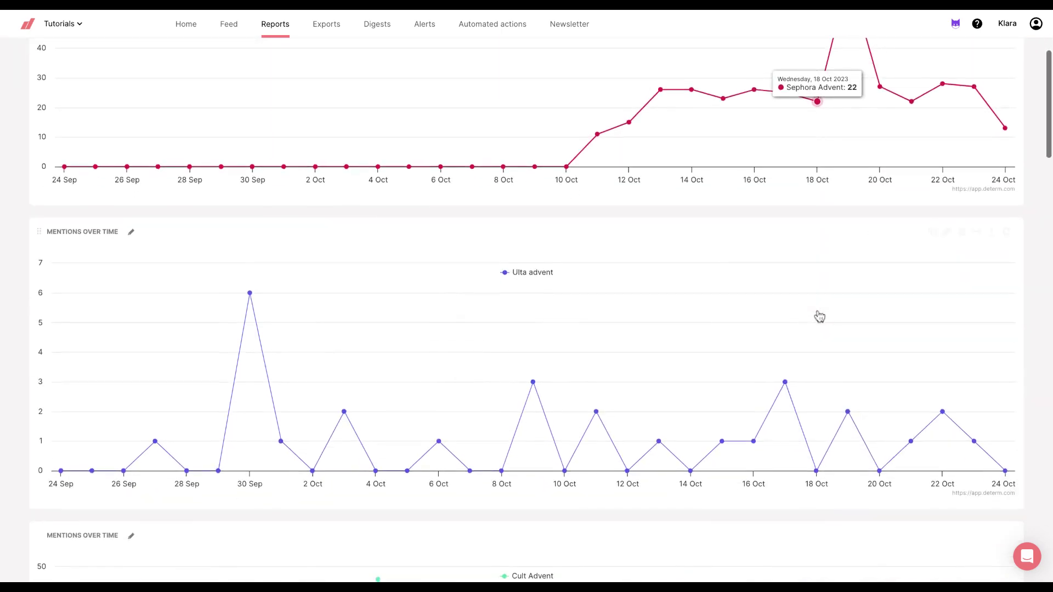
scroll(820, 316, "down", 6)
scroll(819, 316, "up", 10)
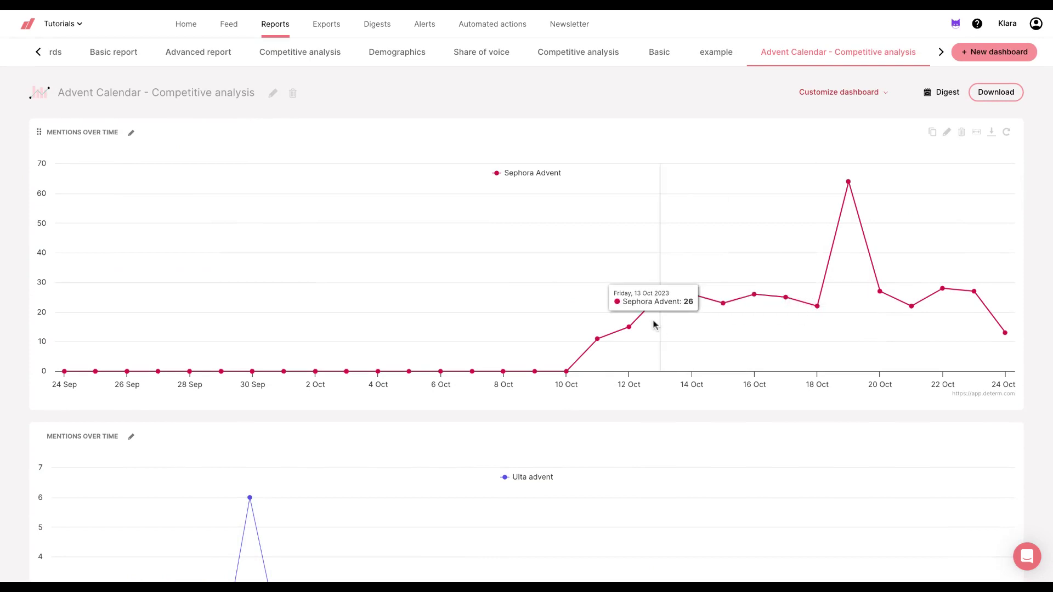
scroll(376, 323, "down", 9)
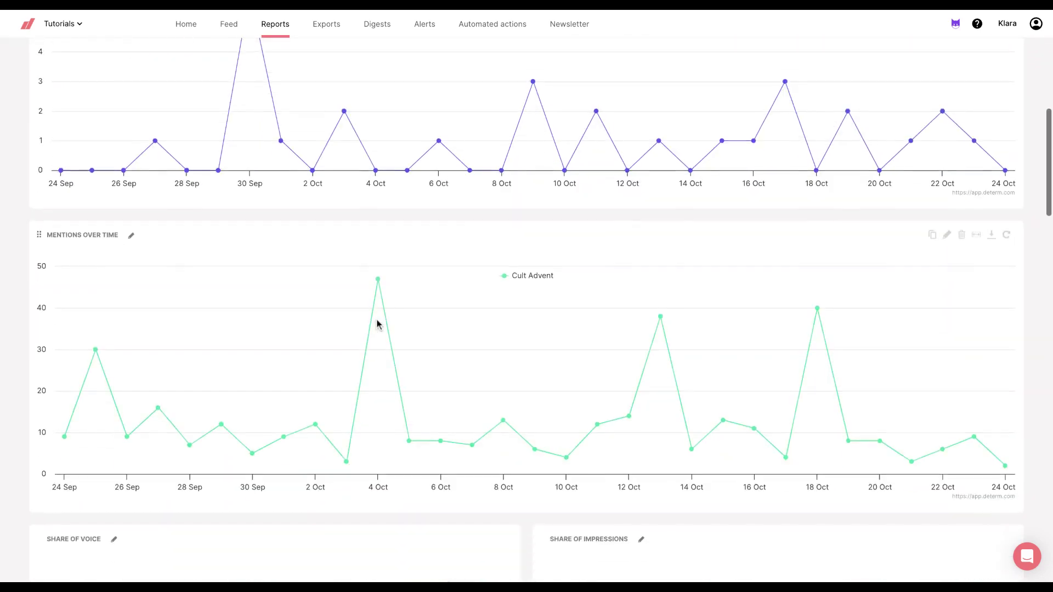
scroll(377, 324, "up", 10)
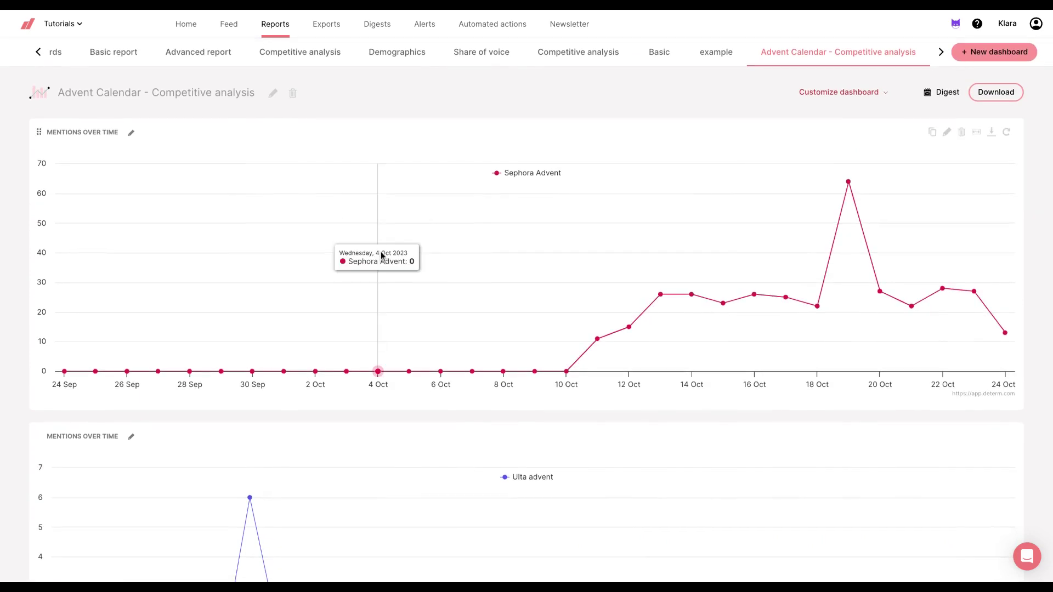
scroll(447, 329, "down", 5)
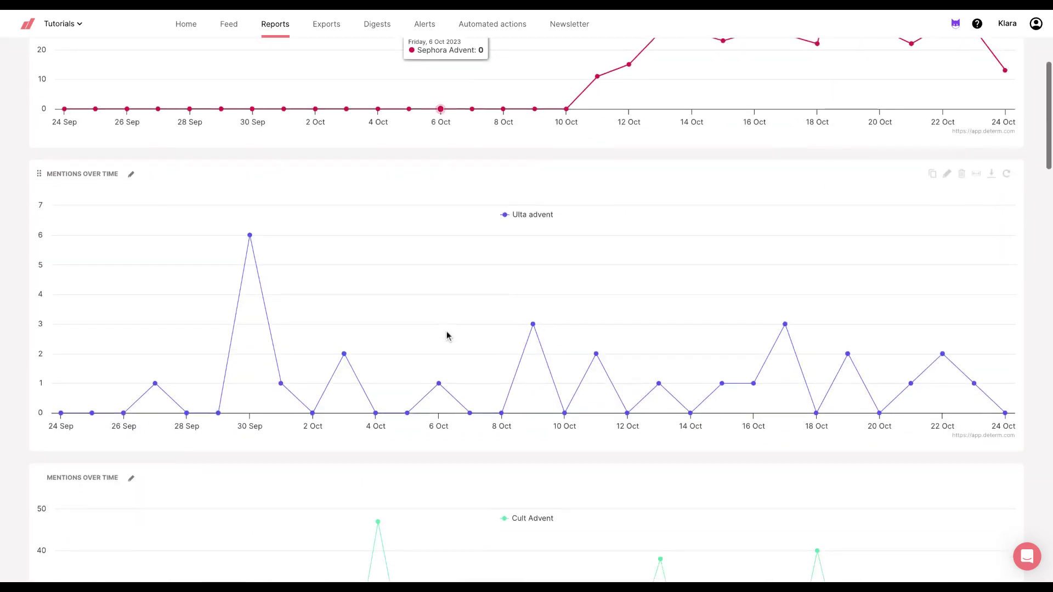
scroll(490, 254, "down", 3)
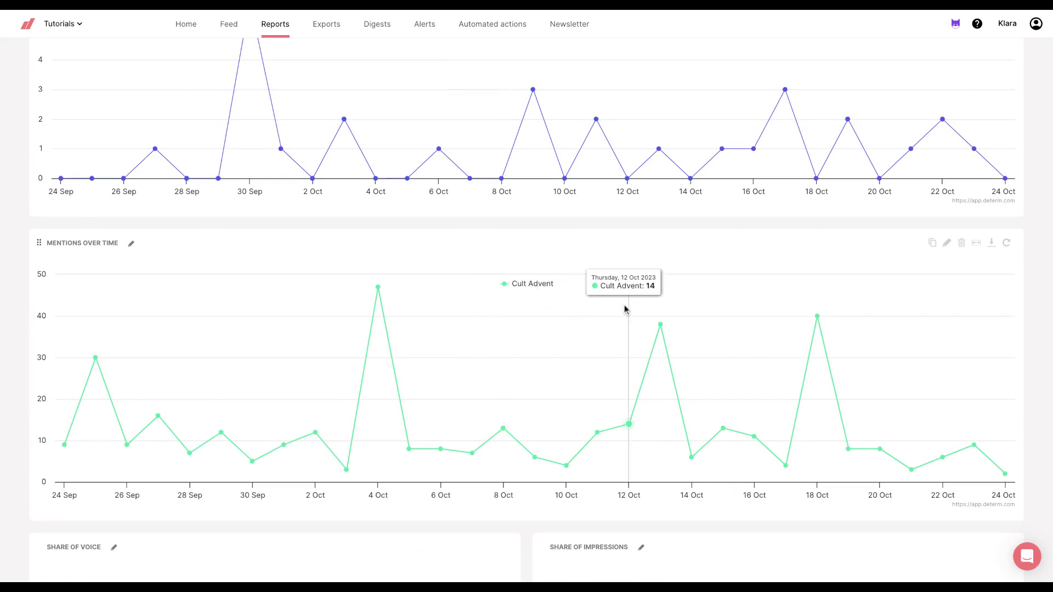
scroll(625, 310, "up", 8)
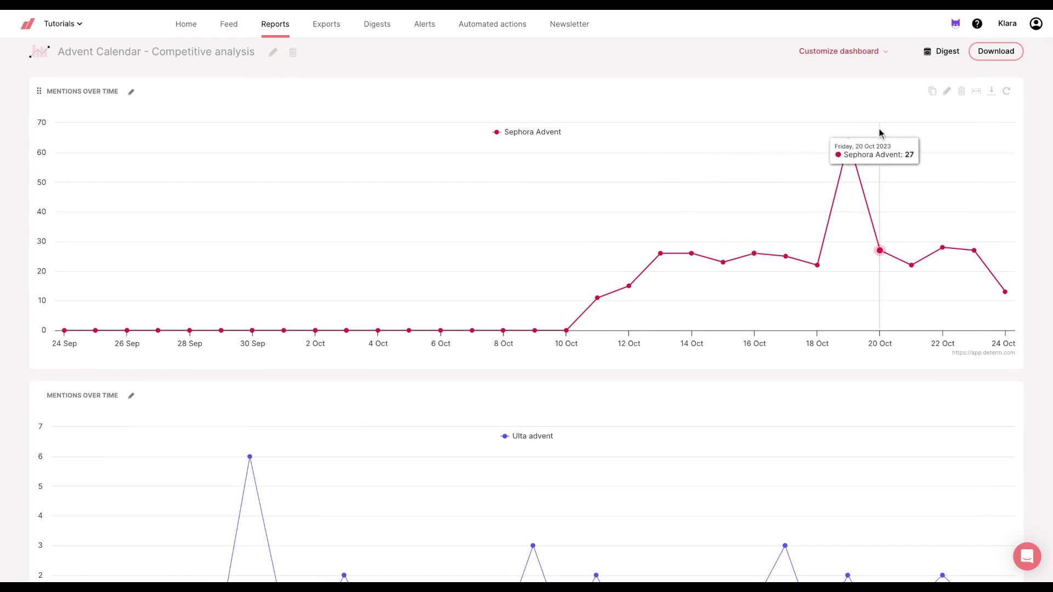
scroll(883, 132, "down", 9)
scroll(527, 310, "up", 3)
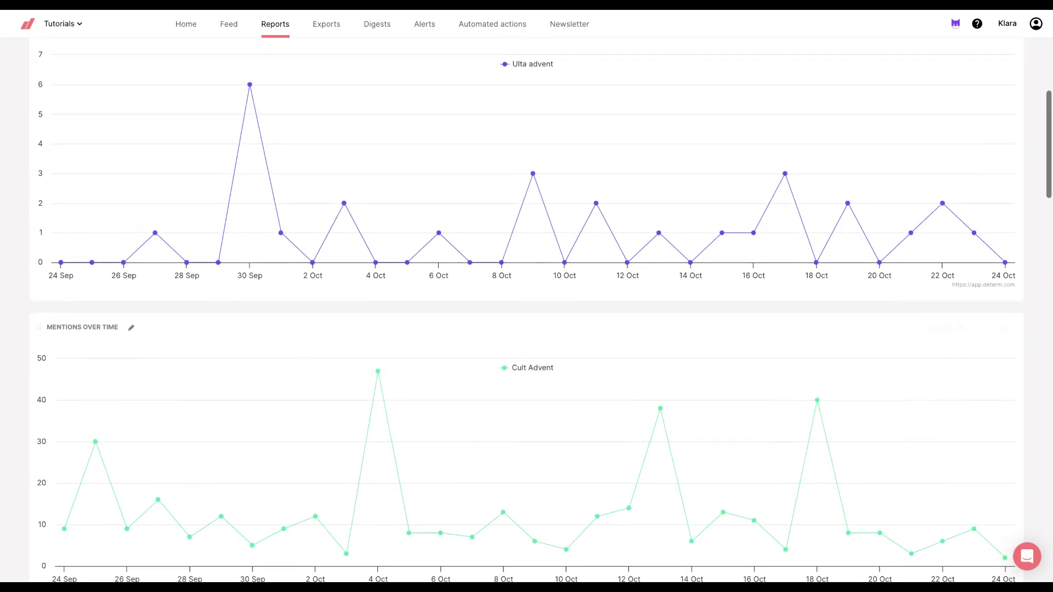
scroll(838, 206, "up", 6)
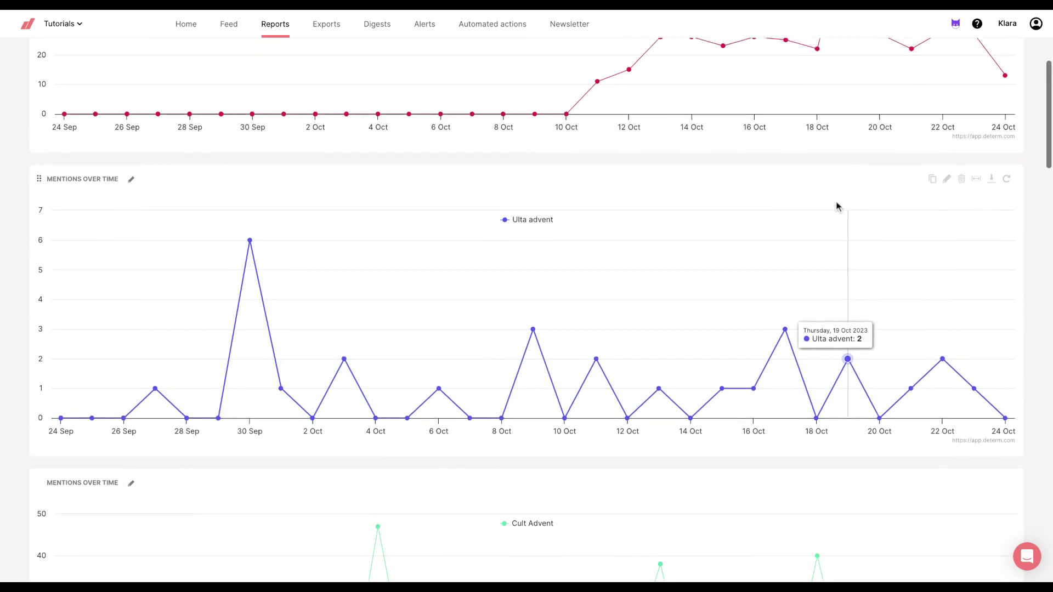
scroll(837, 206, "up", 3)
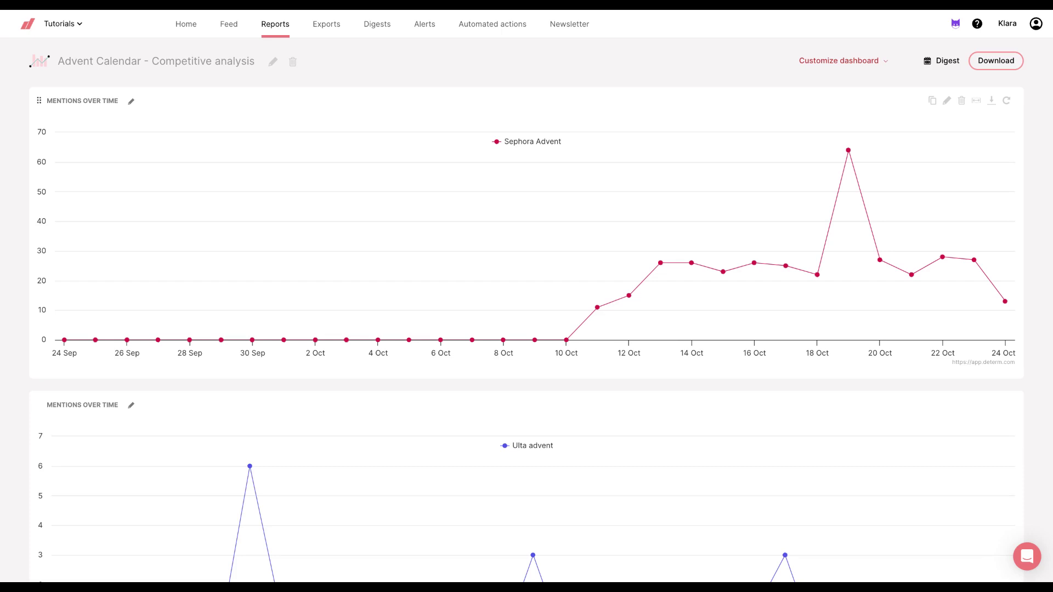
Step: Review the Sephora Advent mentions chart's time range, main dimension, trim and sub dimension settings, and save the chart
left_click(946, 101)
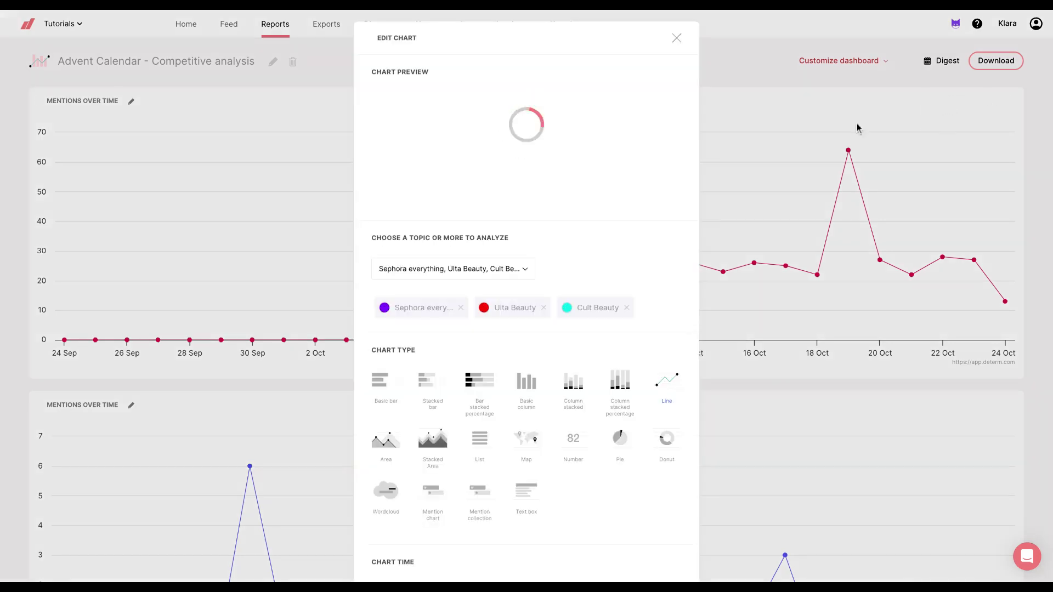
scroll(477, 447, "down", 9)
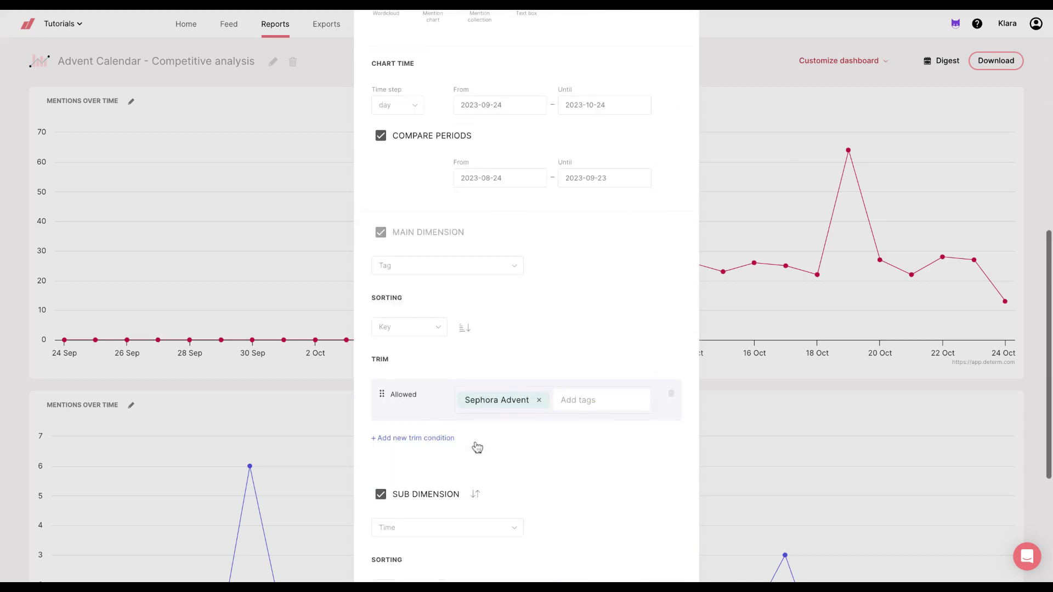
scroll(475, 259, "down", 1)
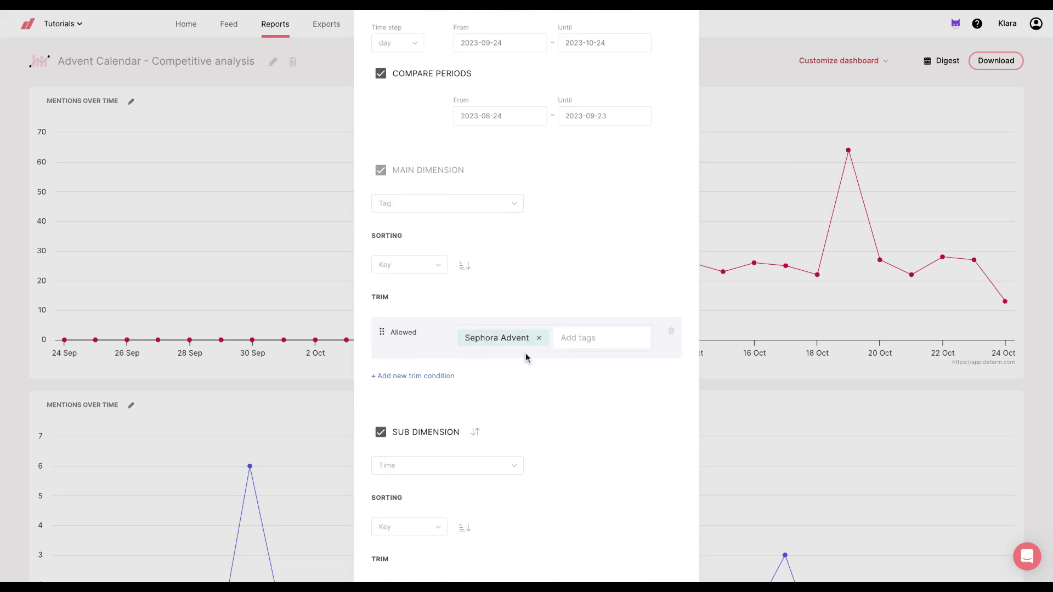
scroll(526, 357, "down", 2)
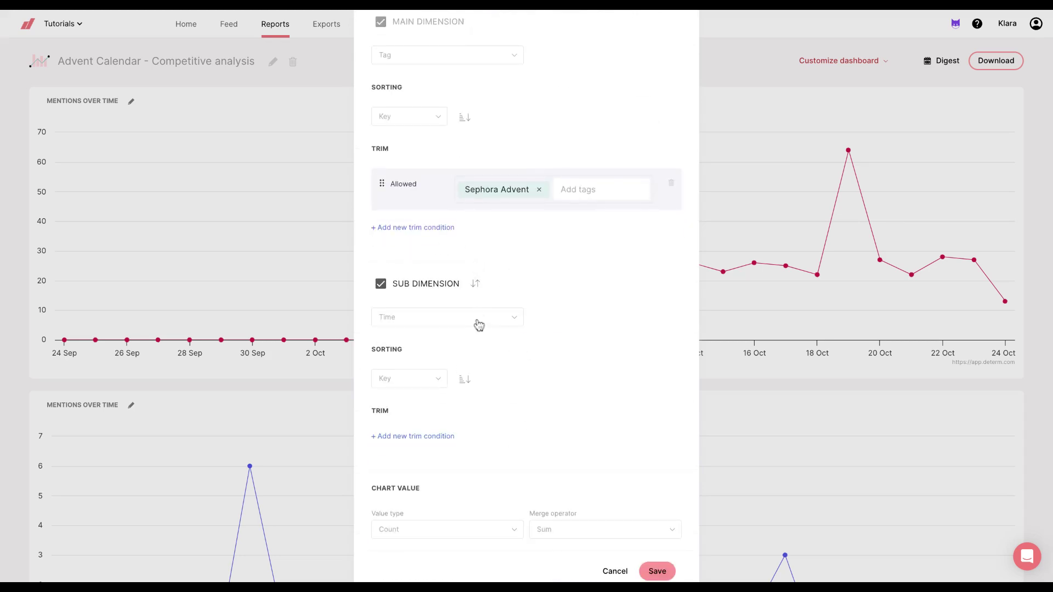
scroll(522, 343, "down", 1)
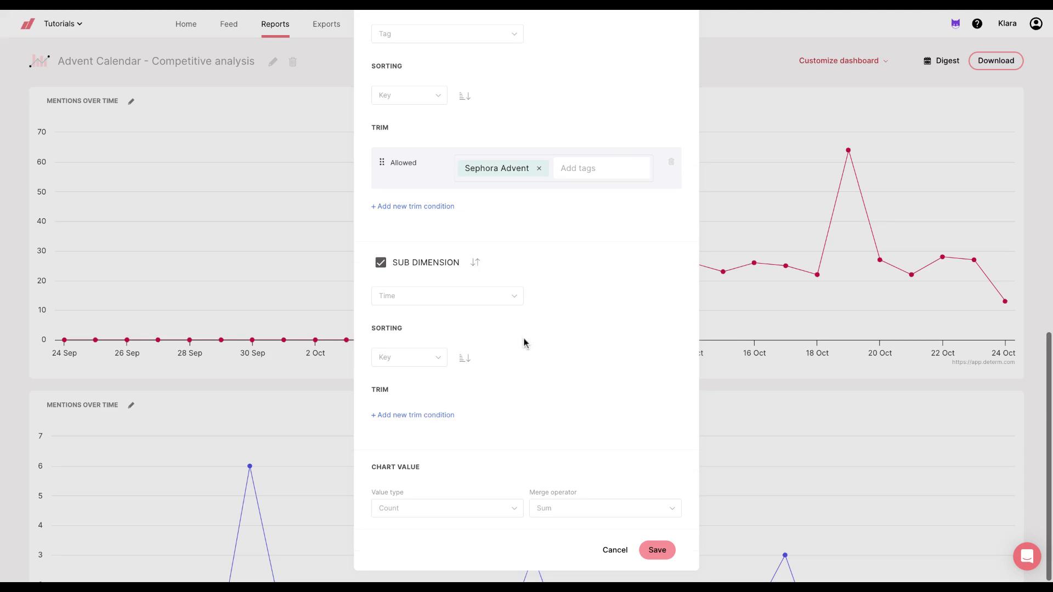
left_click(657, 550)
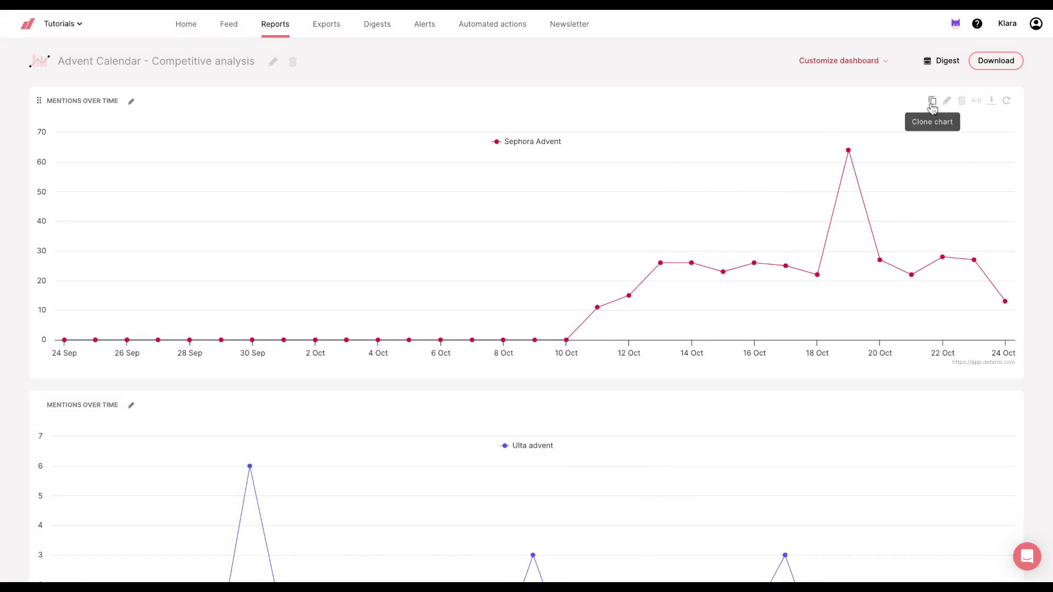
Step: Review the Ulta advent mentions chart's dimension and trim settings, and save the chart
scroll(866, 357, "down", 5)
left_click(946, 139)
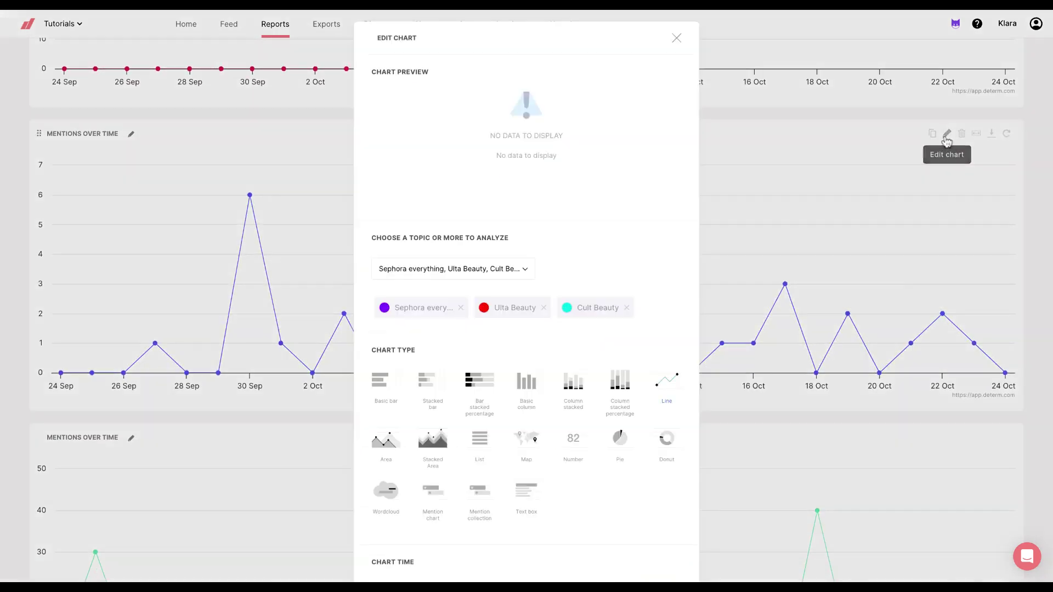
scroll(541, 421, "down", 8)
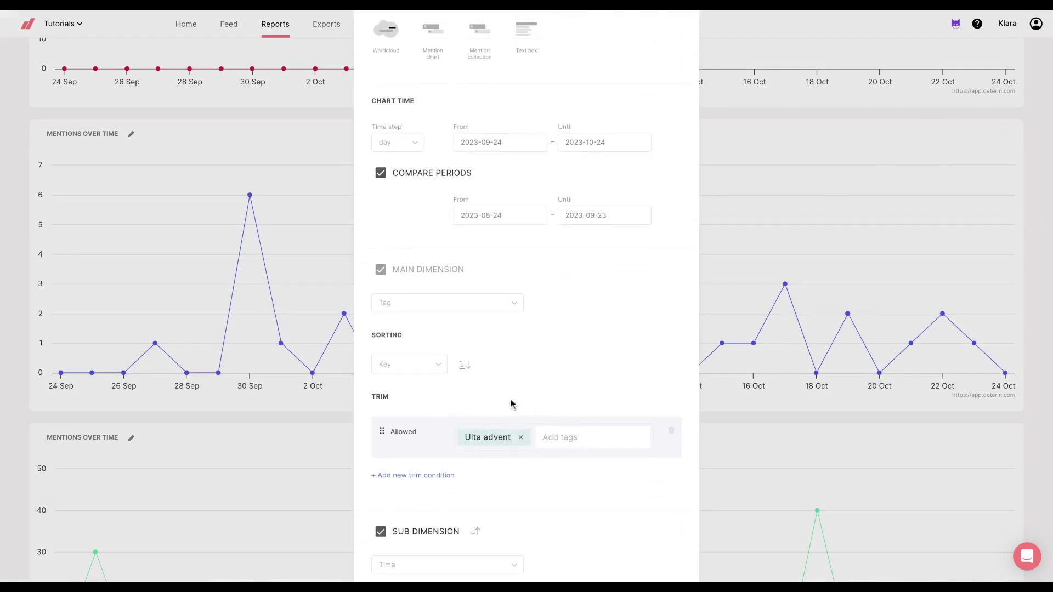
scroll(543, 417, "down", 5)
left_click(658, 550)
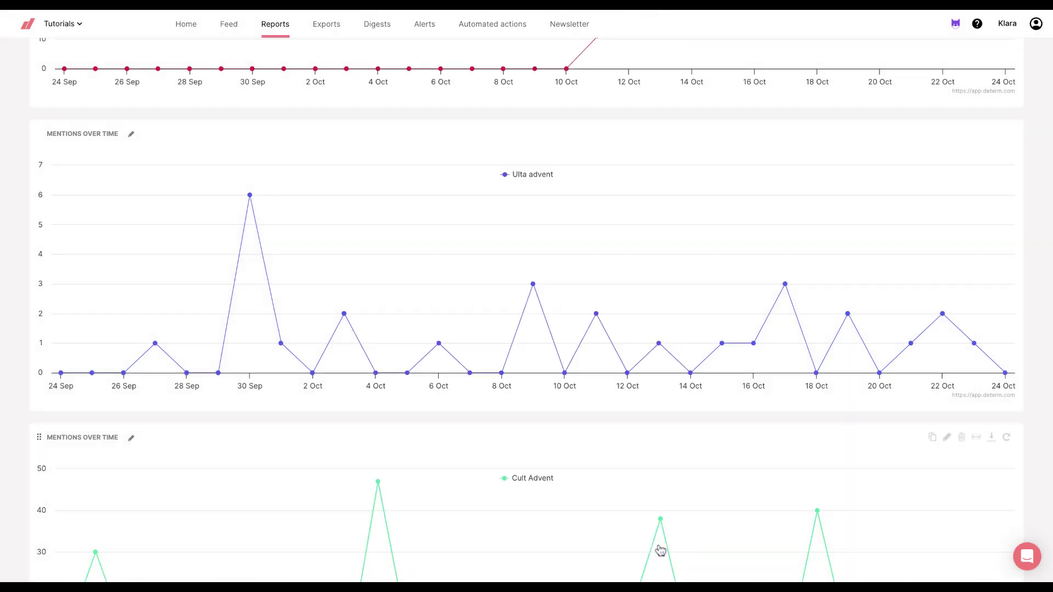
Step: Review the Share of Voice chart's main dimension, trim, sub dimension and value settings, and save the chart
scroll(677, 294, "down", 5)
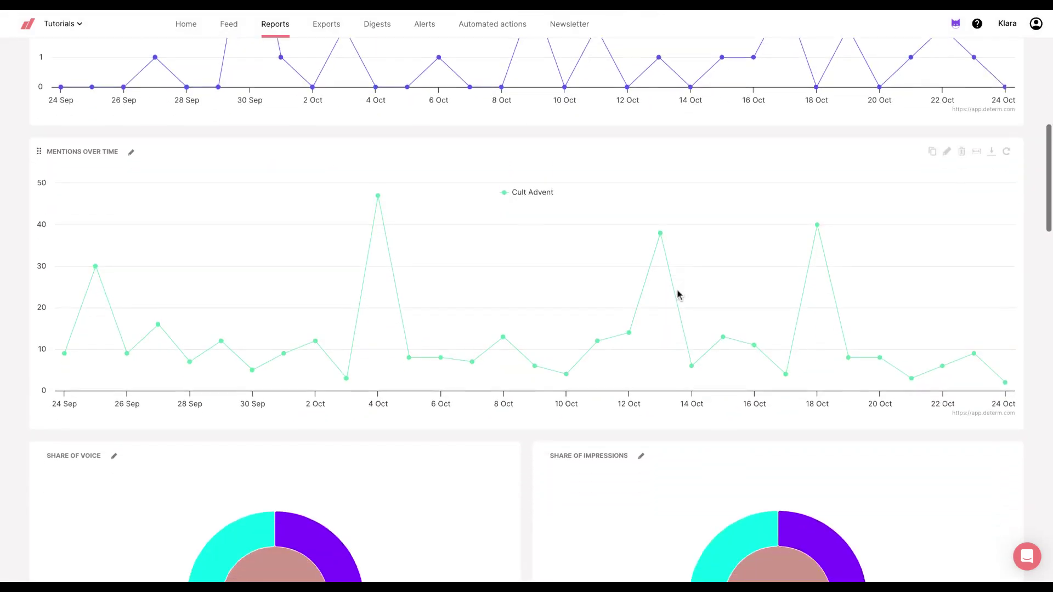
scroll(677, 294, "down", 6)
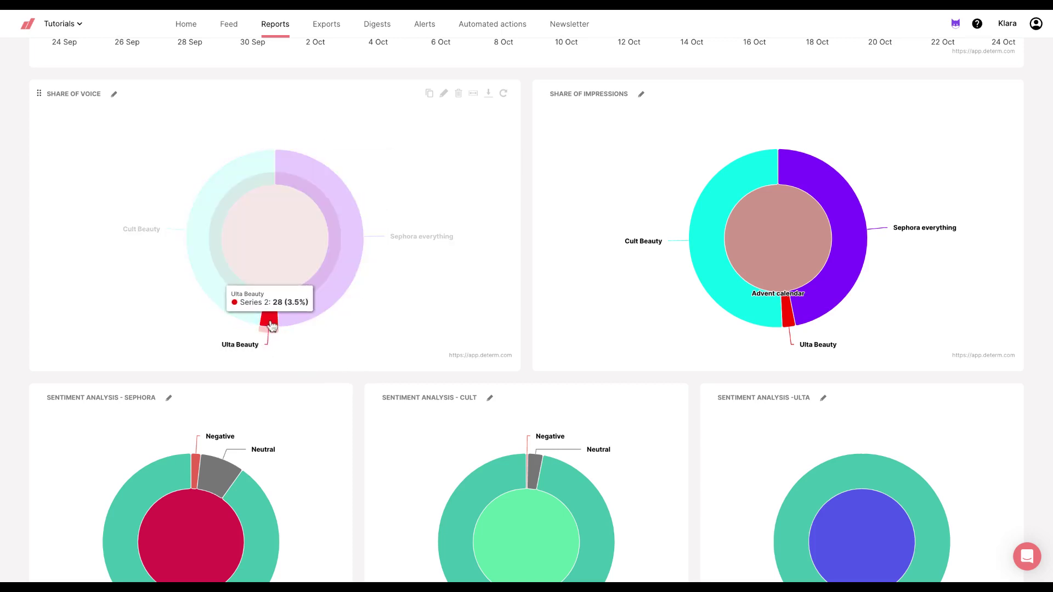
left_click(445, 95)
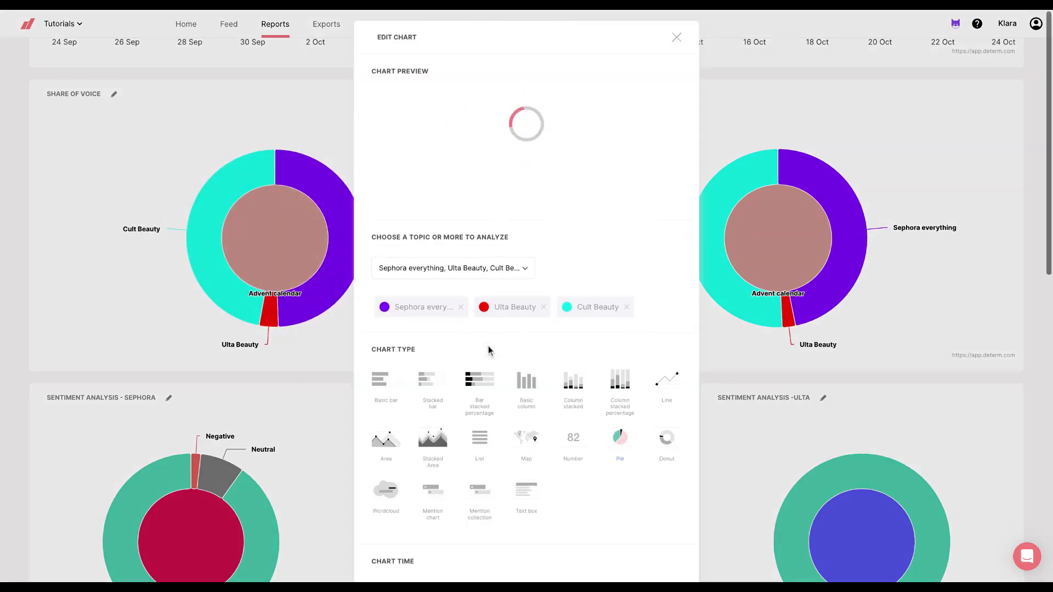
scroll(488, 345, "down", 6)
scroll(489, 350, "down", 3)
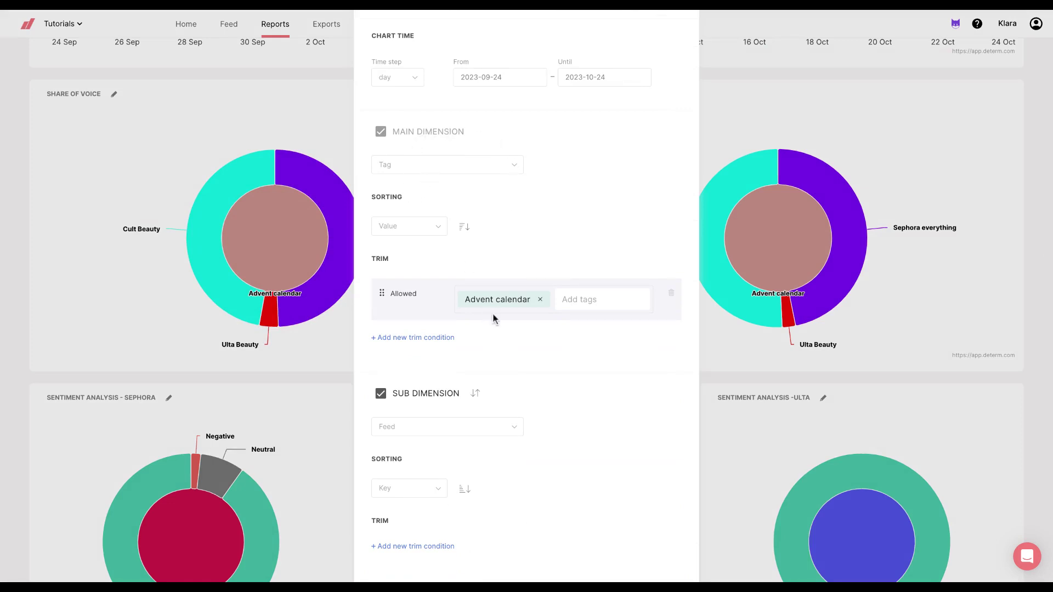
scroll(506, 349, "down", 3)
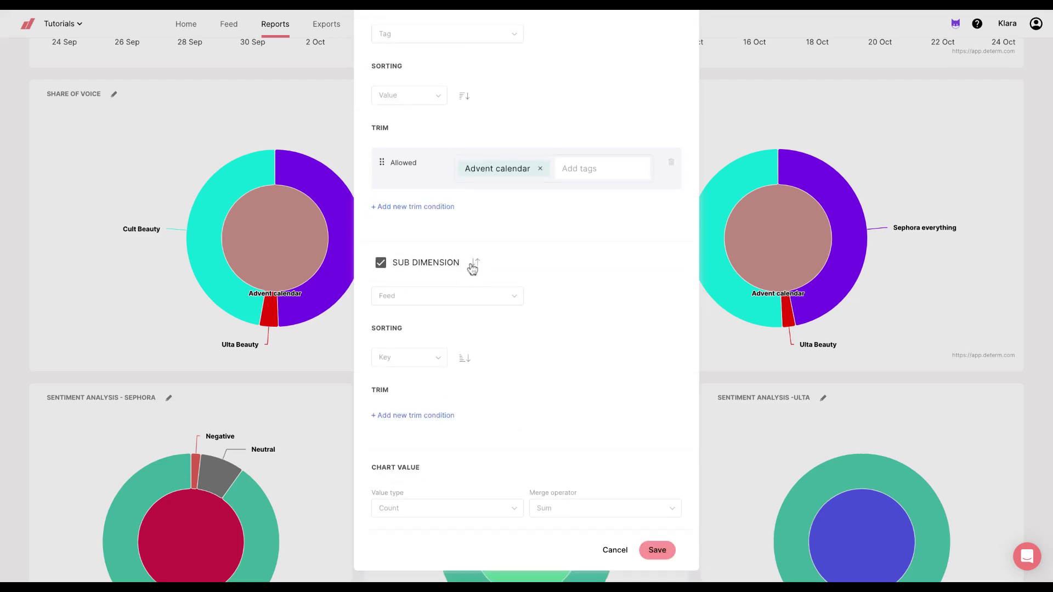
left_click(662, 552)
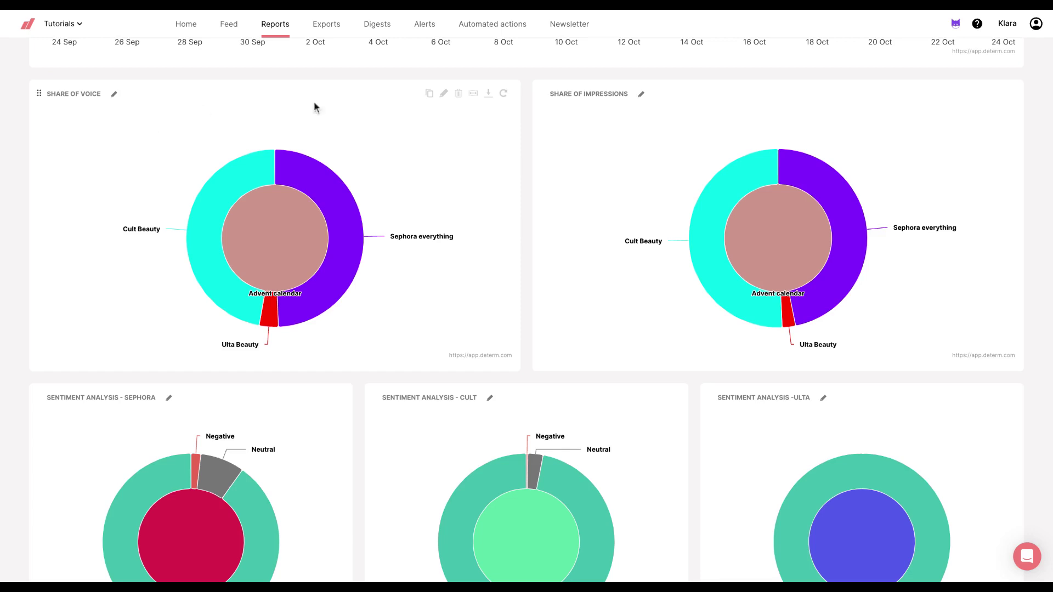
Step: Examine the sentiment shares in the Sephora, Cult and Ulta sentiment analysis charts
scroll(492, 226, "down", 4)
scroll(485, 212, "down", 2)
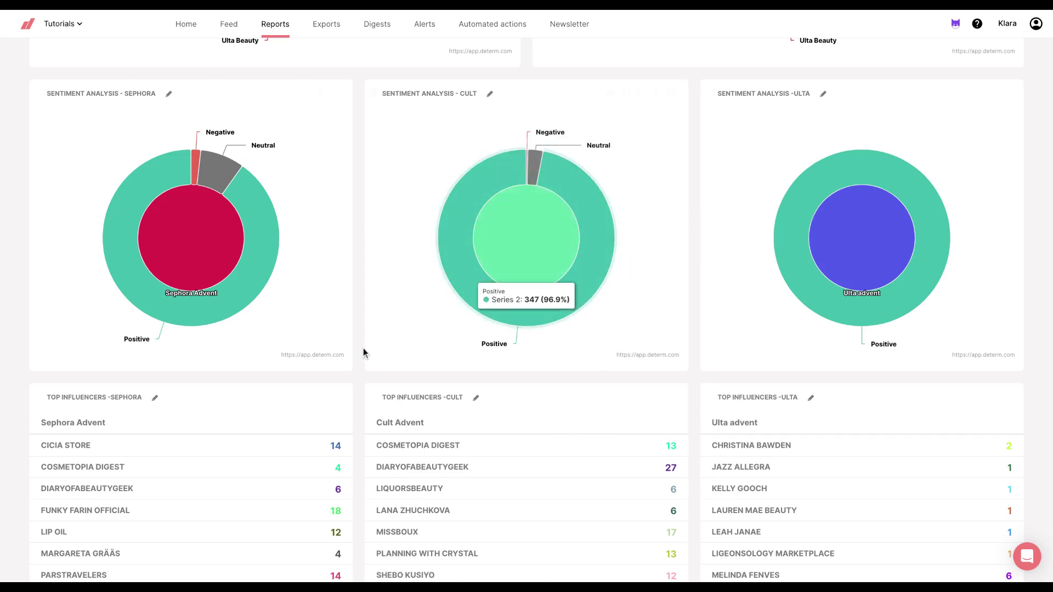
mouse_move(231, 209)
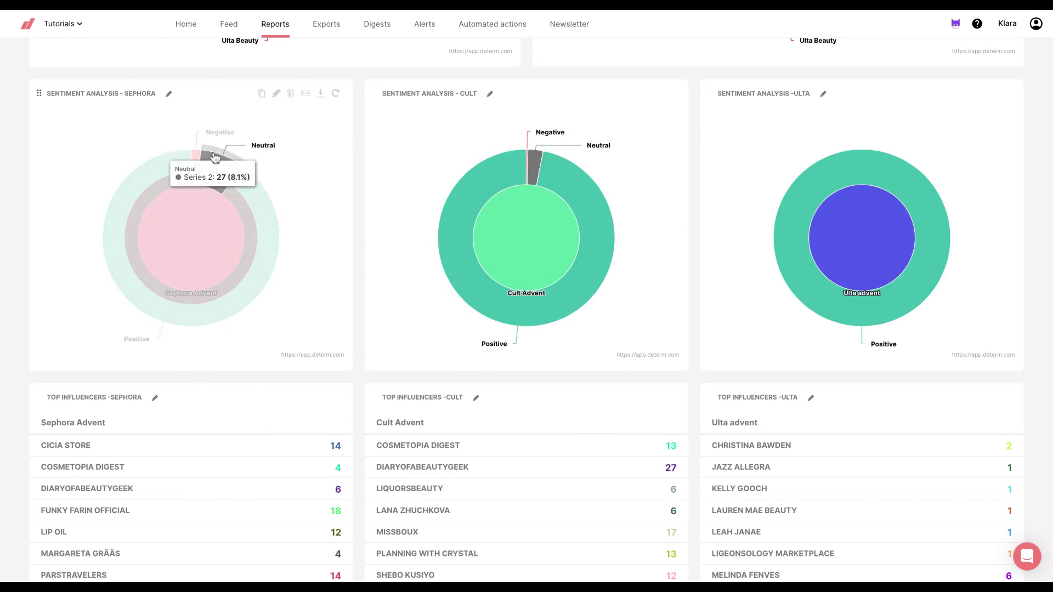
mouse_move(268, 182)
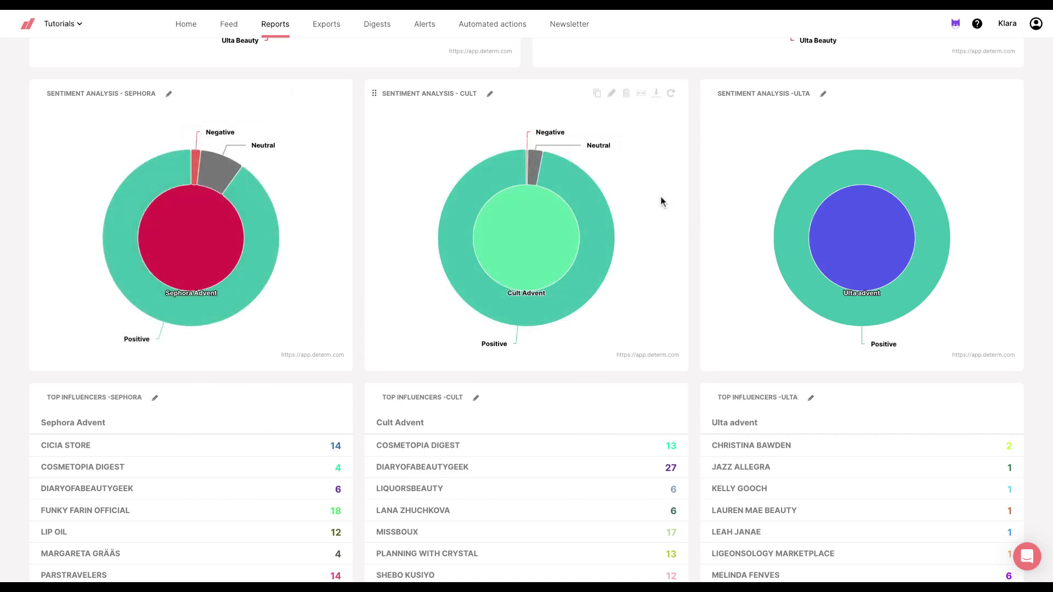
mouse_move(532, 181)
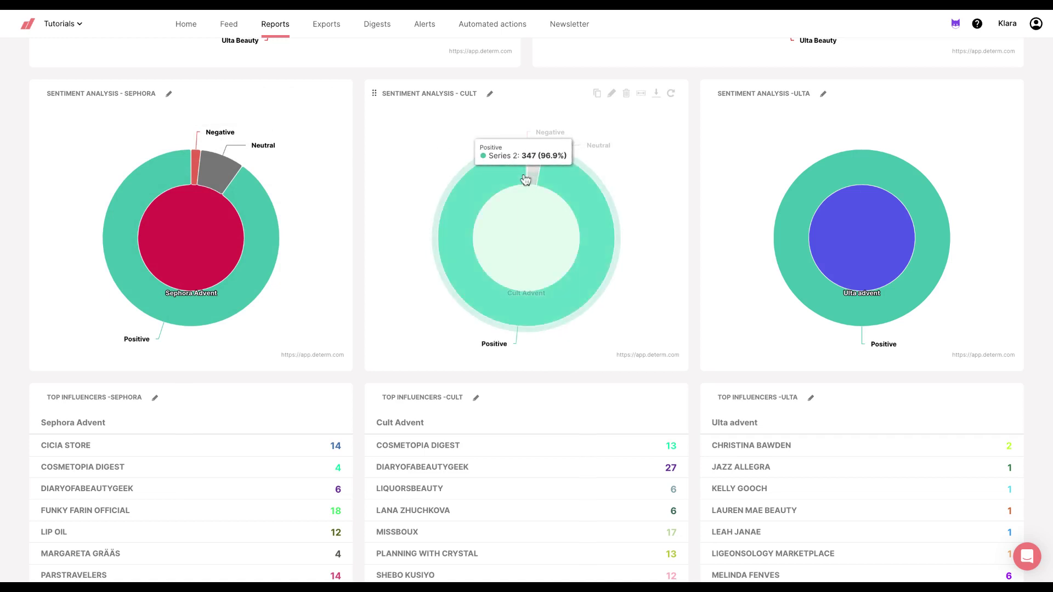
mouse_move(916, 169)
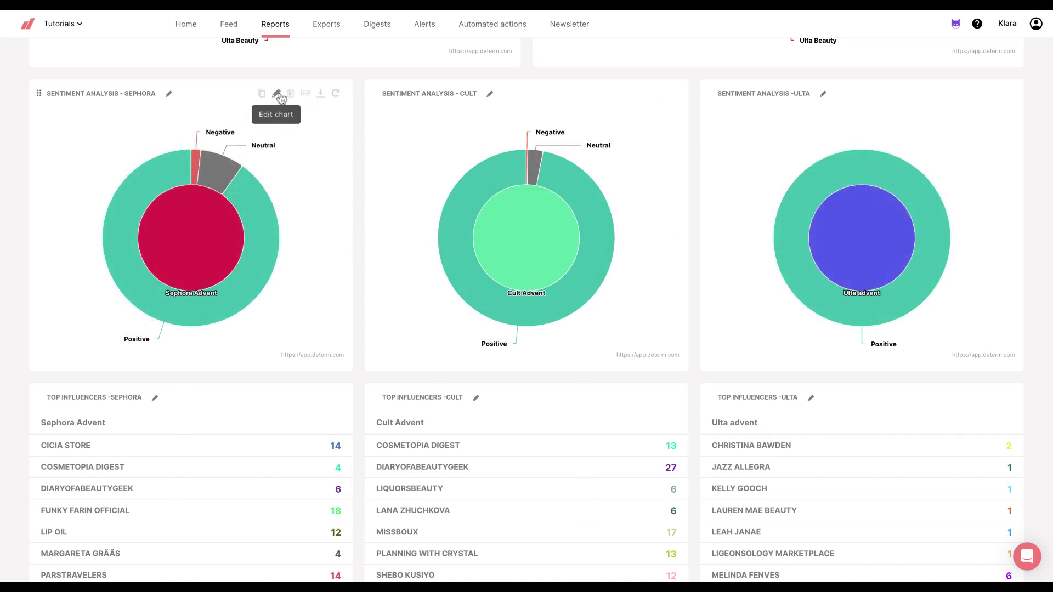
Step: Remove the Ulta Beauty and Cult Beauty topics from the Sephora sentiment analysis chart, keeping only Sephora everything
left_click(278, 95)
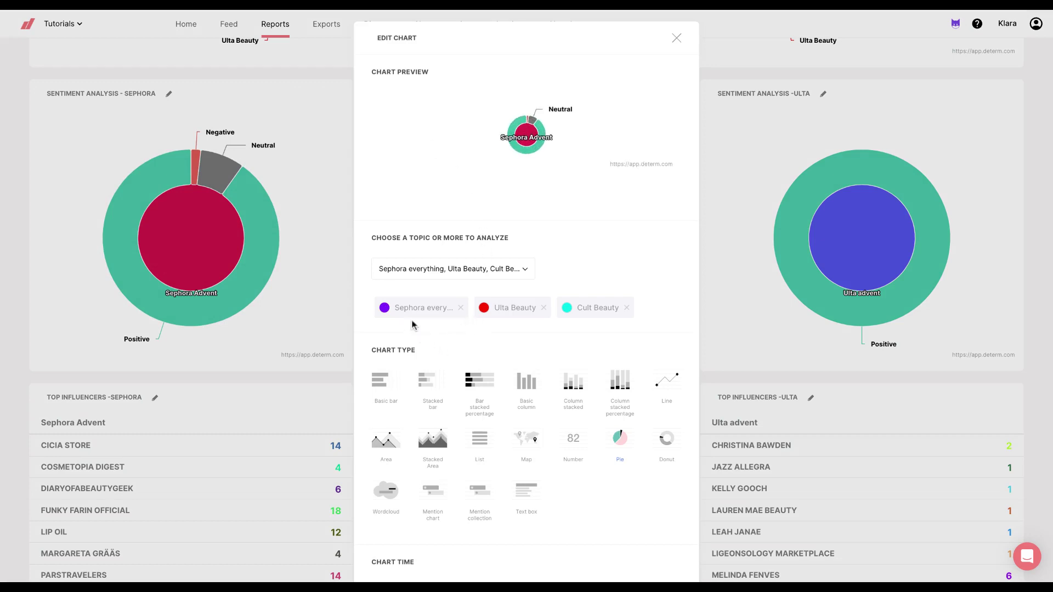
left_click(544, 308)
left_click(545, 308)
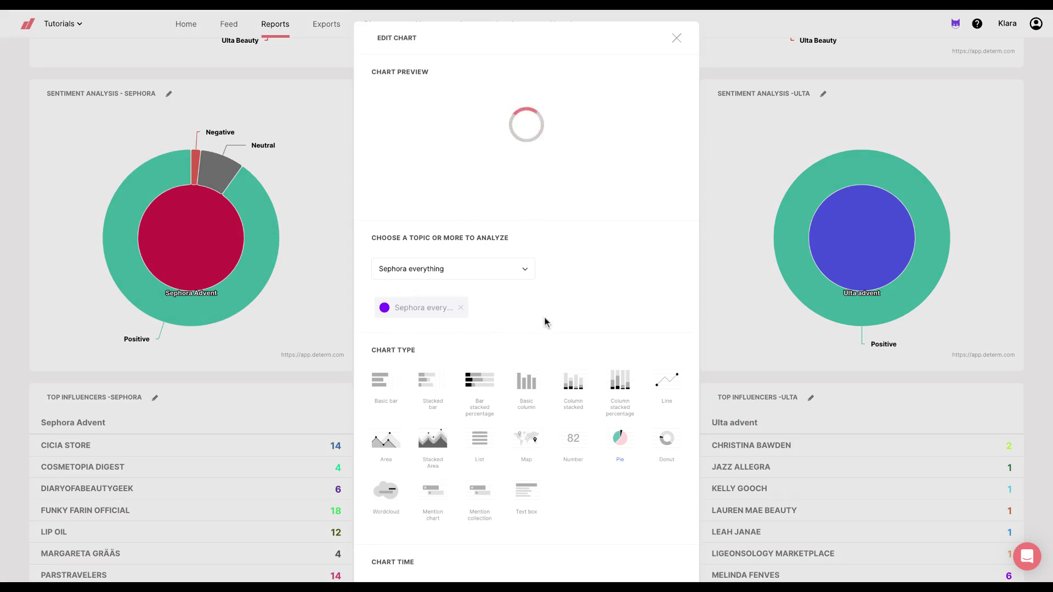
Step: Review the Sephora sentiment analysis chart's main dimension, trim, sub dimension and value settings, and save the chart
scroll(544, 322, "down", 9)
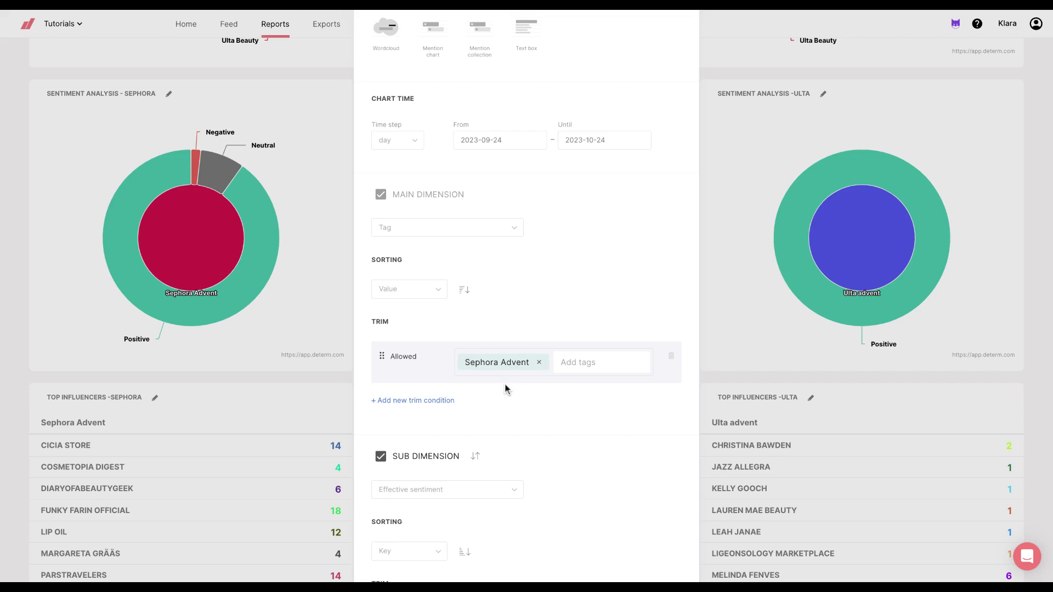
scroll(452, 296, "down", 3)
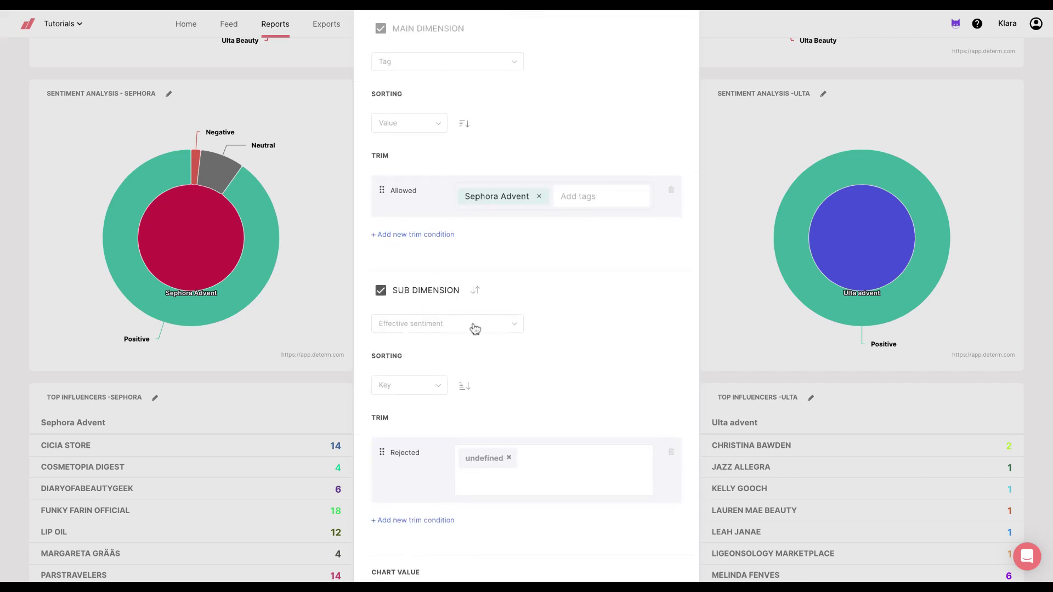
scroll(527, 371, "down", 2)
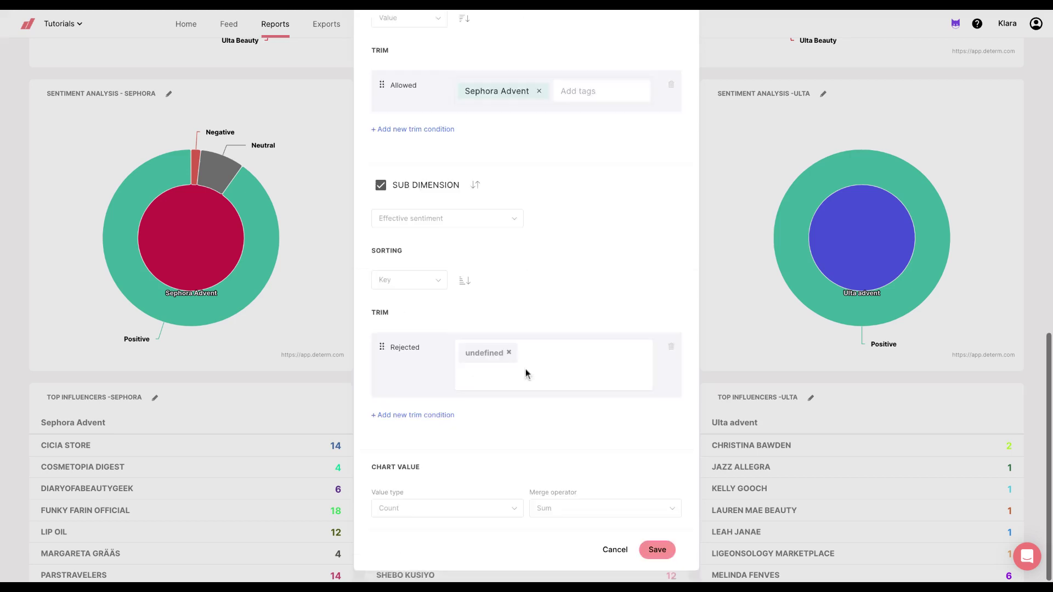
left_click(658, 550)
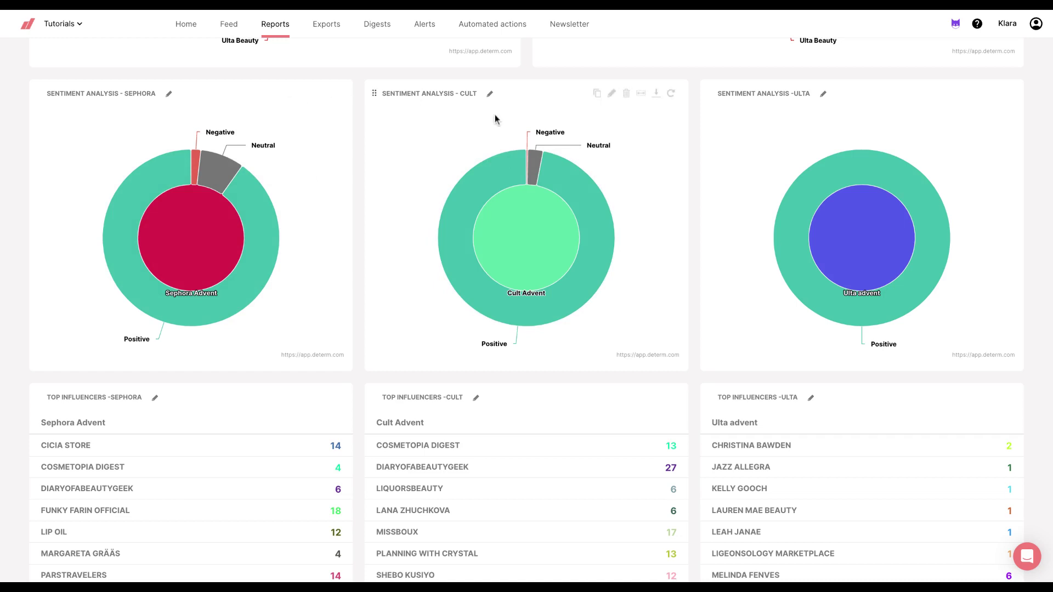
Step: Review the Cult sentiment analysis chart's settings and close them without saving
left_click(612, 93)
scroll(557, 374, "down", 8)
scroll(609, 236, "up", 8)
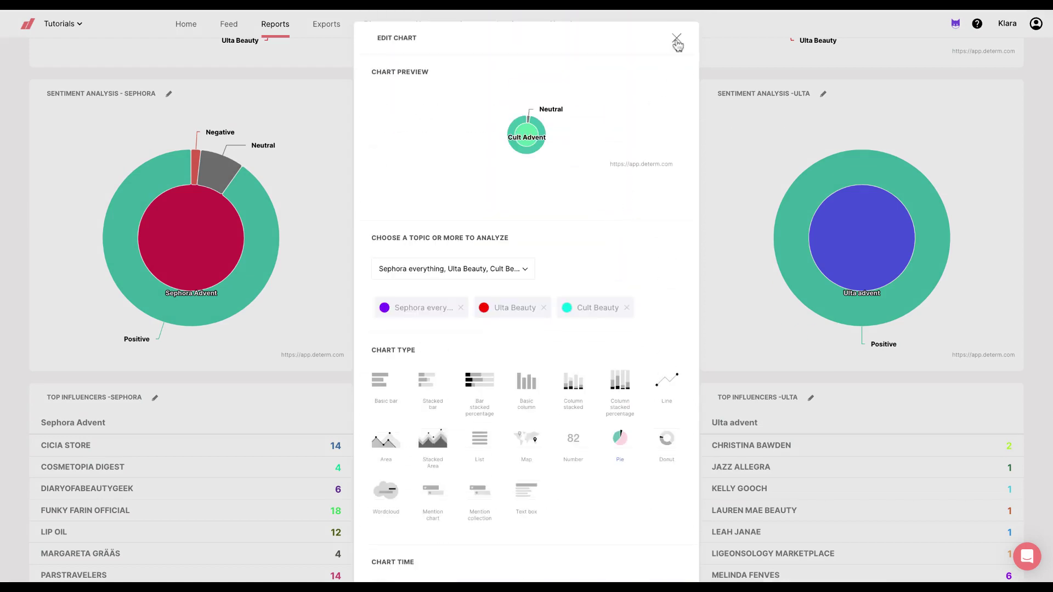
left_click(677, 38)
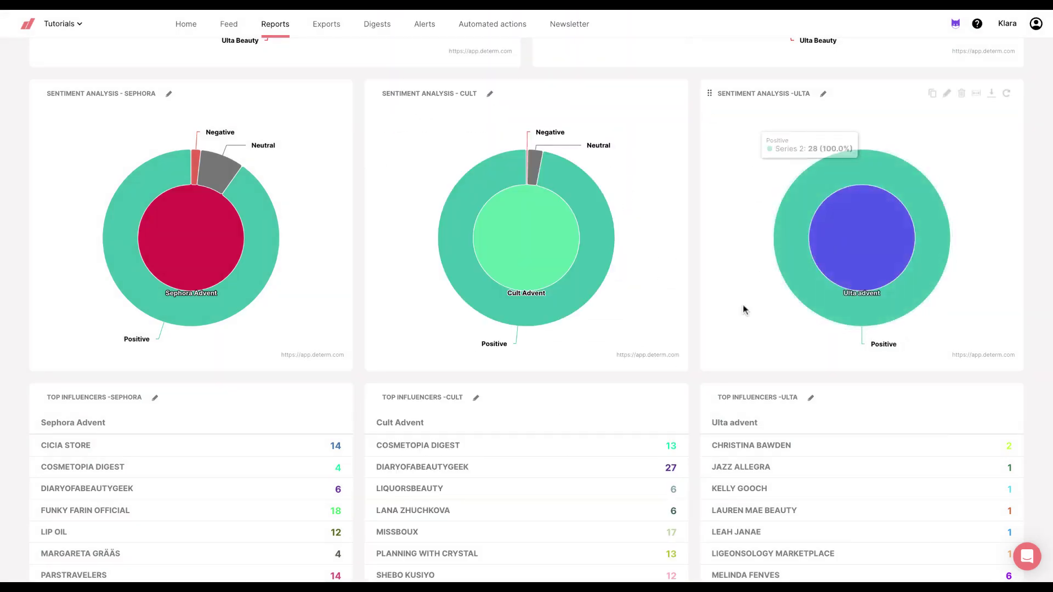
Step: Remove the Ulta Beauty and Cult Beauty topics from the Top Influencers - Sephora chart, keeping only Sephora everything
scroll(743, 305, "down", 4)
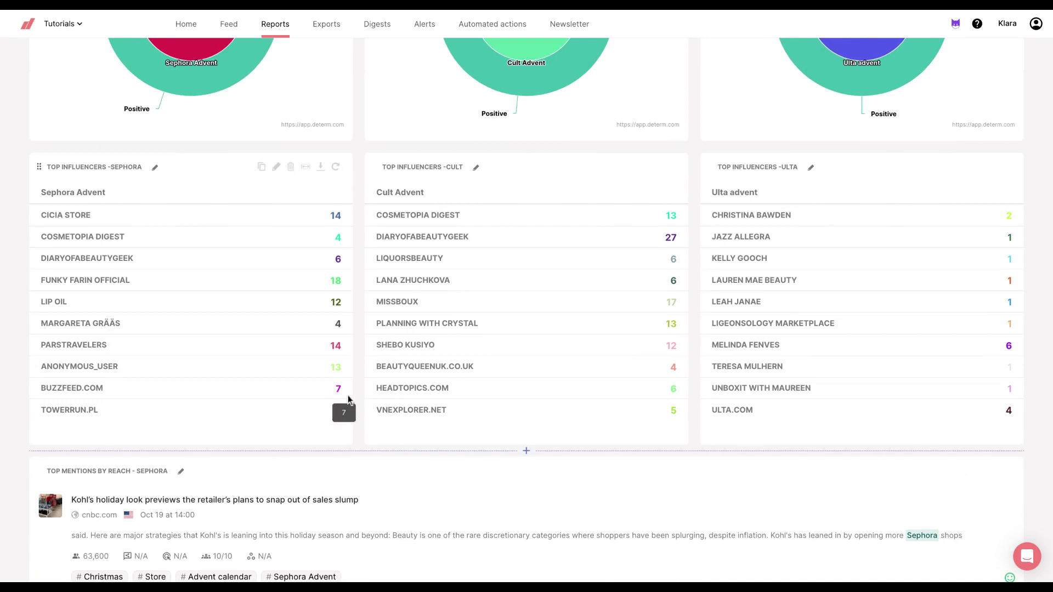
left_click(276, 167)
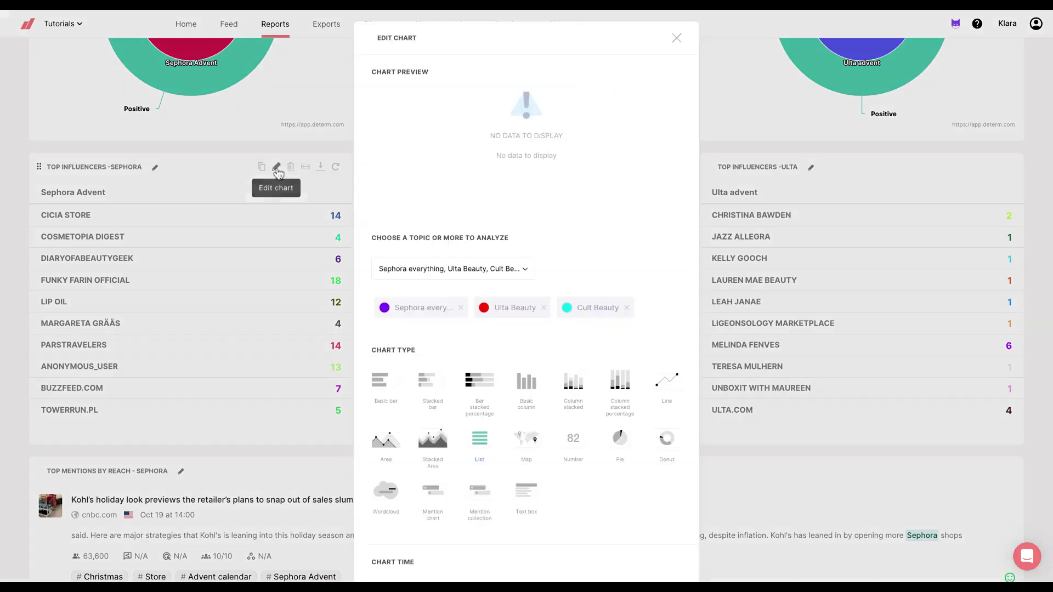
left_click(542, 308)
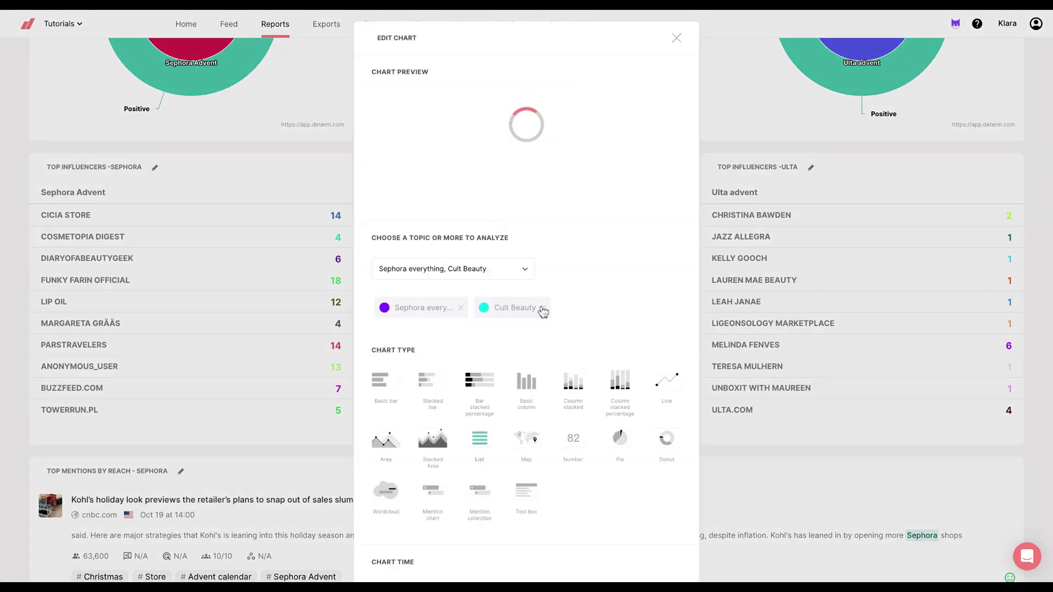
left_click(542, 308)
Step: Check the Sephora influencers chart's tag dimension, Sephora Advent trim and Influencer sub dimension, and save the chart
scroll(548, 247, "down", 8)
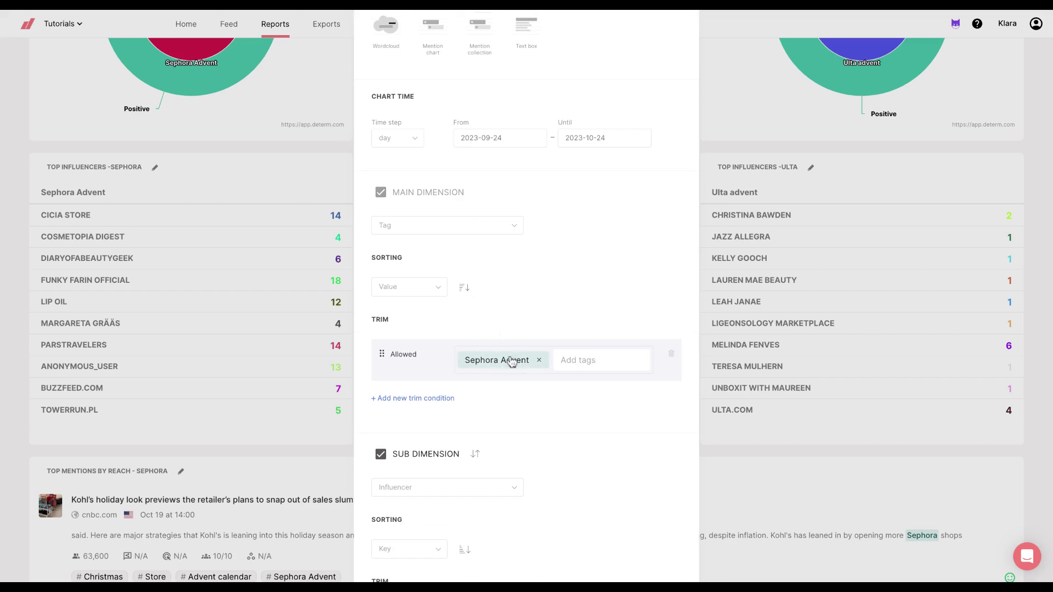
scroll(513, 361, "down", 3)
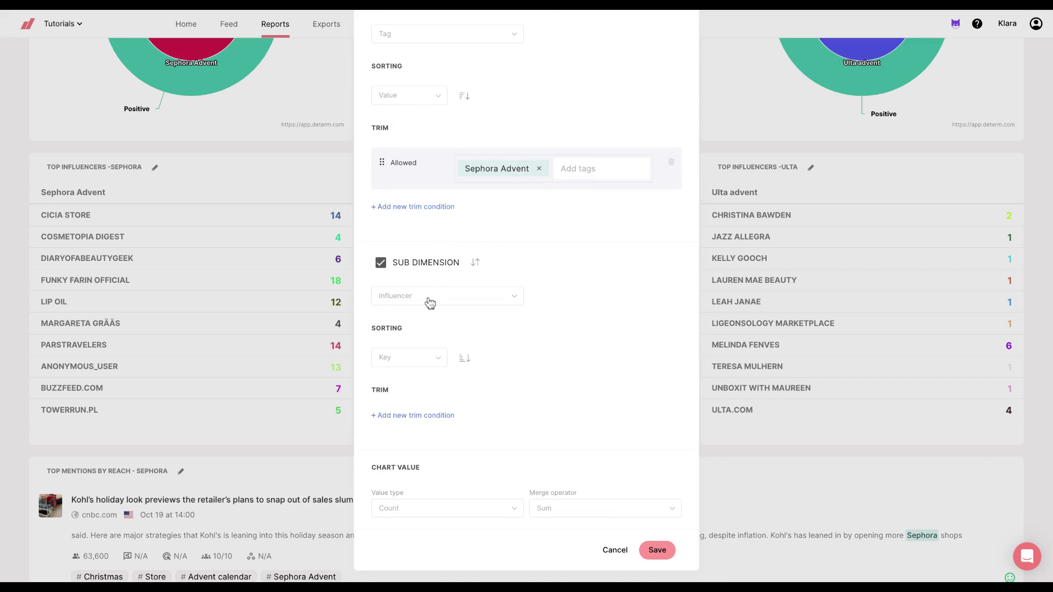
left_click(657, 550)
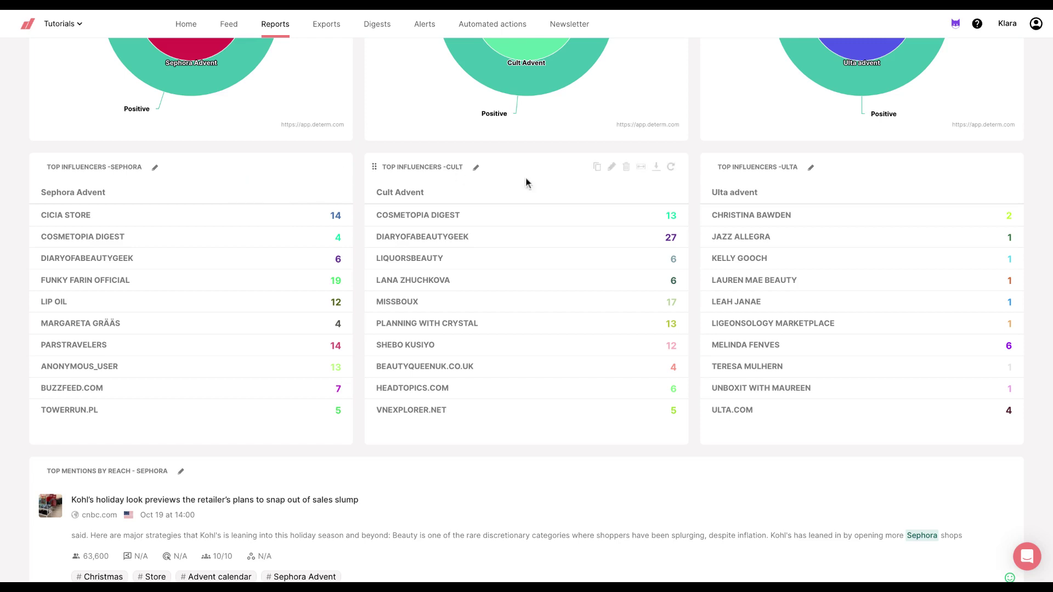
Step: Look through the top mentions by reach listed below the influencer charts
scroll(481, 307, "down", 10)
scroll(476, 542, "down", 3)
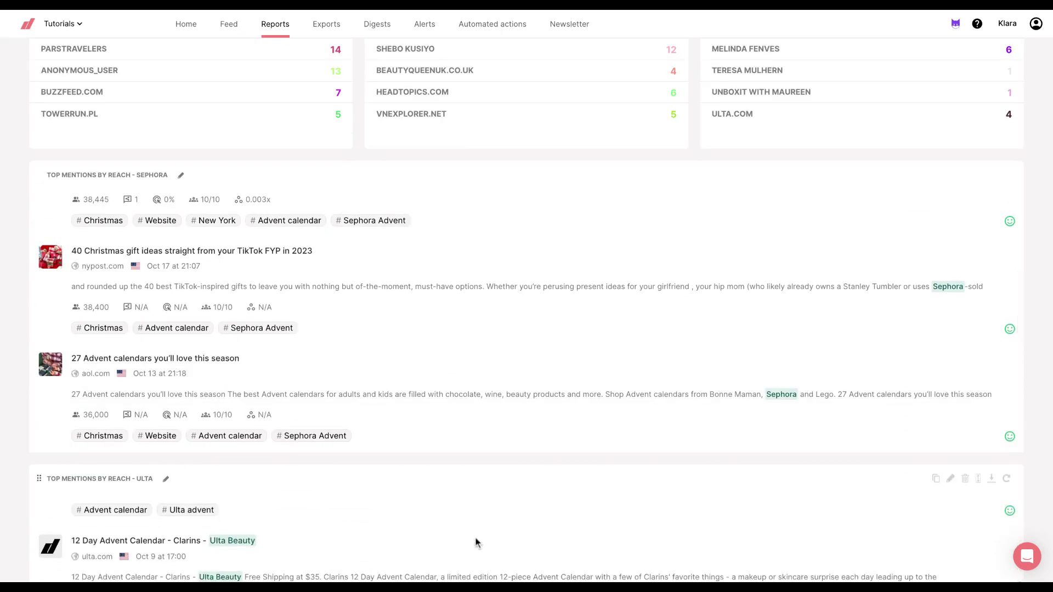
scroll(996, 423, "down", 6)
scroll(526, 288, "down", 5)
scroll(527, 288, "up", 10)
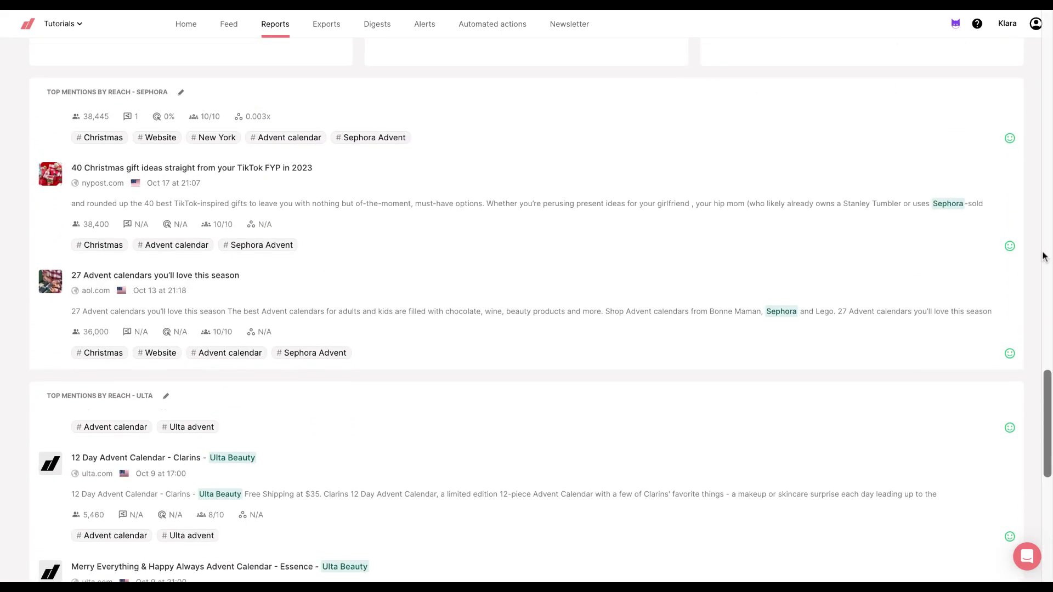
Step: Check the mention collection and chart type used by the Top Mentions by Reach - Sephora chart, and save it
scroll(1045, 257, "up", 1)
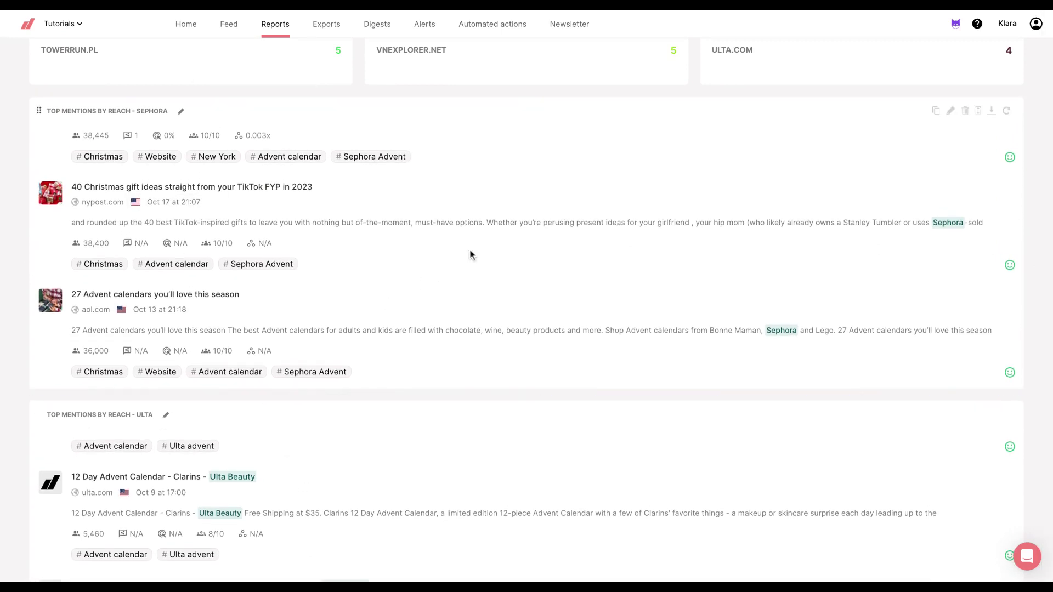
left_click(951, 111)
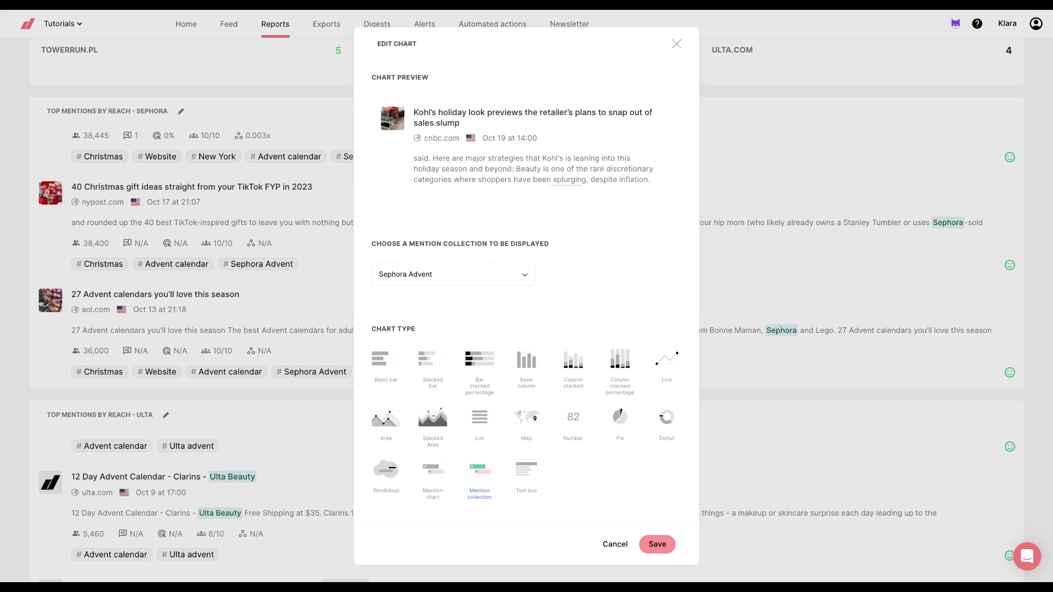
left_click(641, 544)
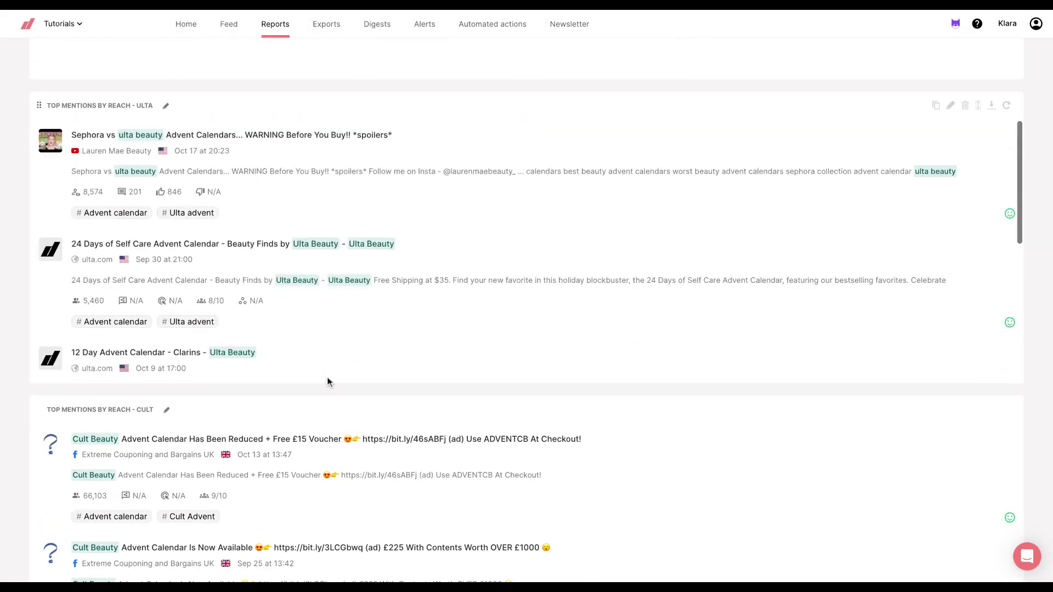
Step: Examine the top mentions by reach for Sephora, Ulta and Cult down to the end of each list
scroll(343, 247, "down", 5)
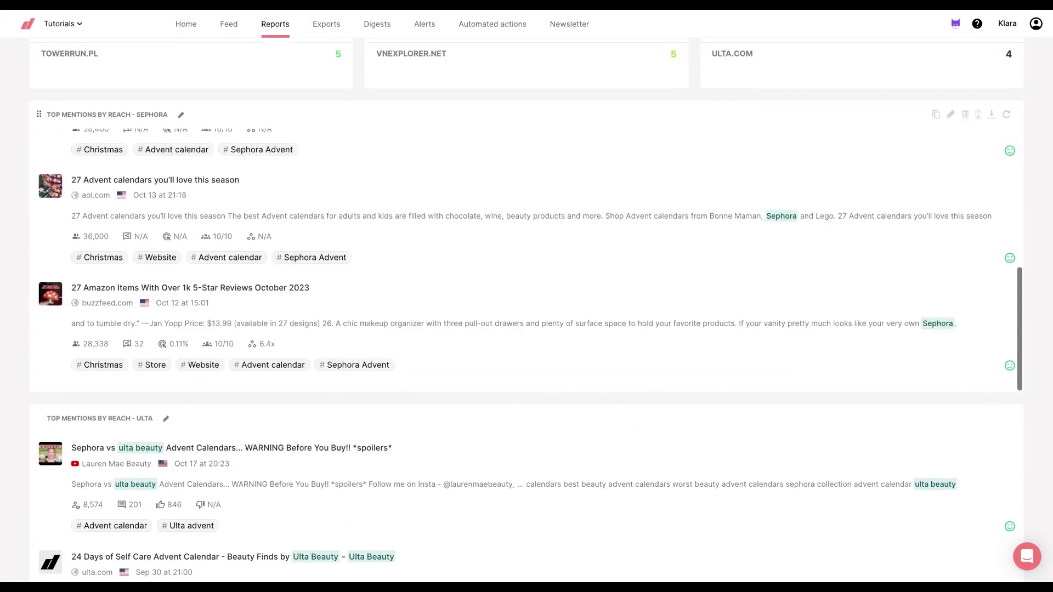
scroll(343, 453, "down", 3)
scroll(456, 414, "down", 7)
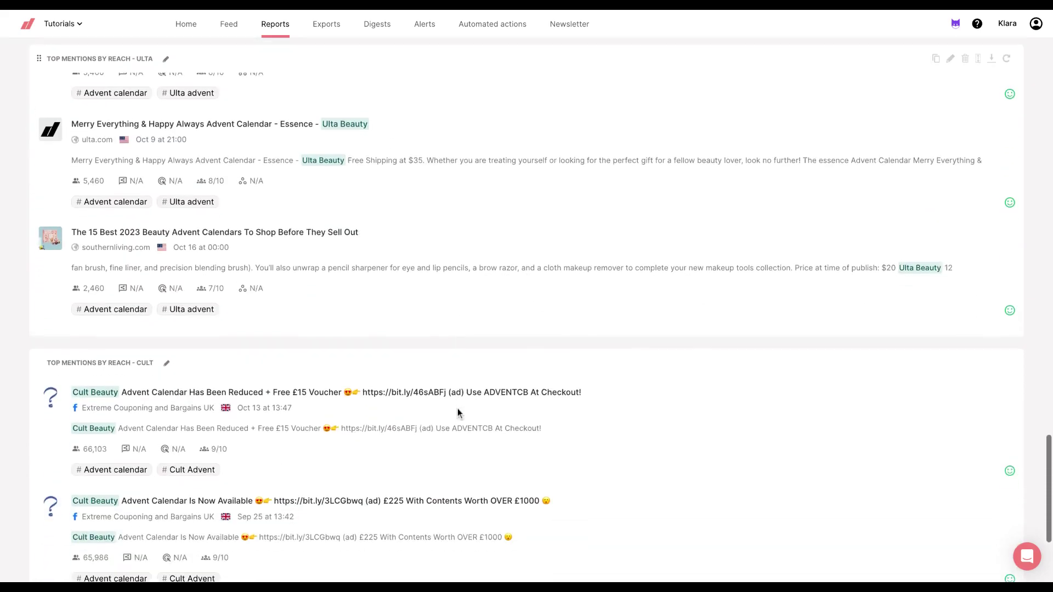
scroll(458, 411, "down", 3)
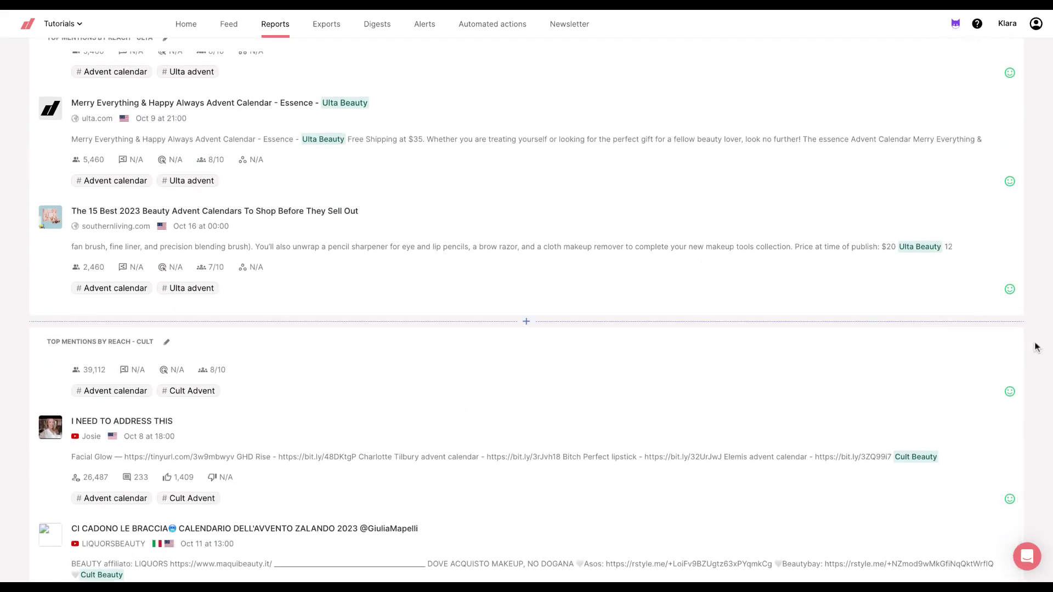